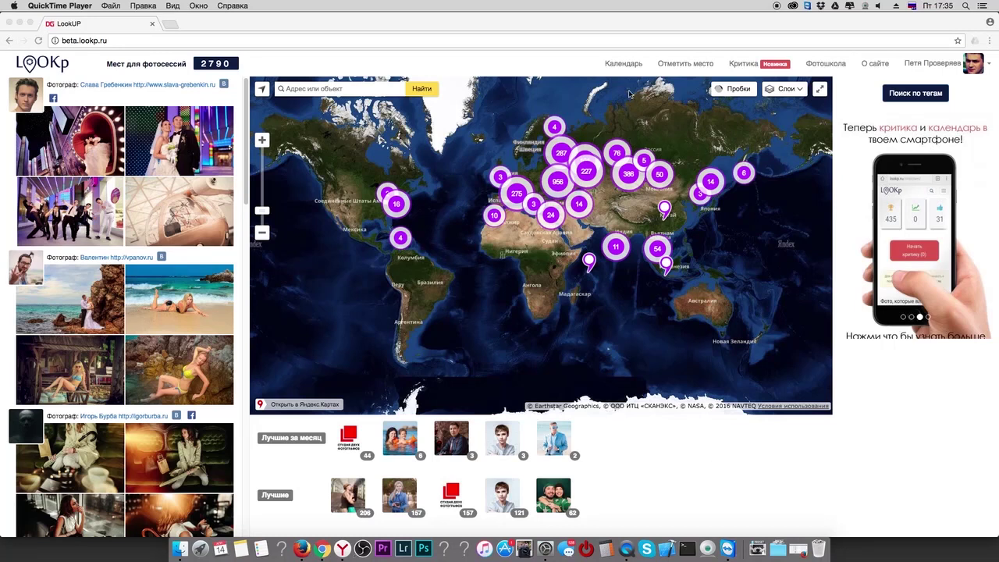
Open the 'Мой календарь' booking calendar from the top navigation.
click(623, 64)
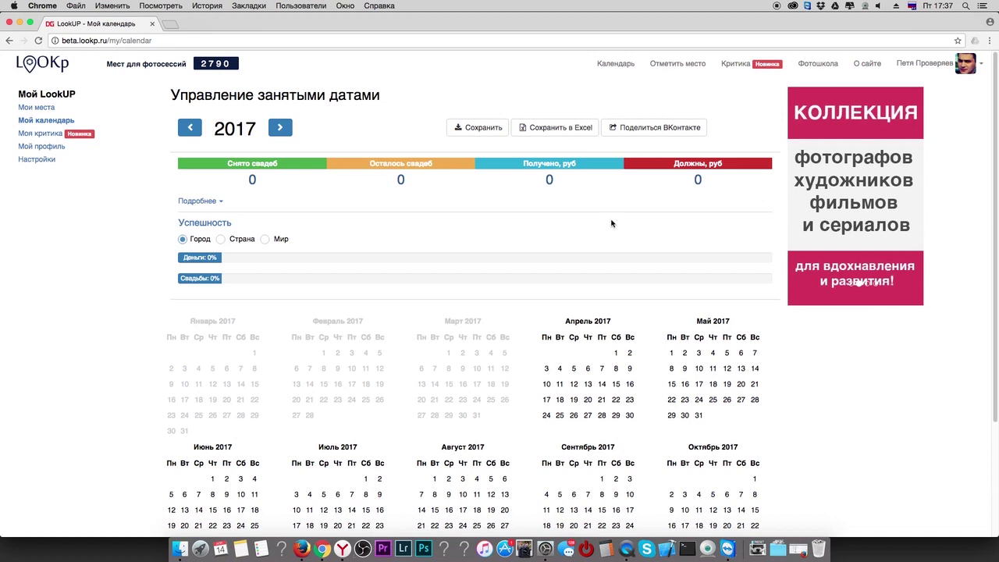
Export the 2017 booking calendar to Excel as calendar (1).xls, then review the calendar grid.
click(552, 134)
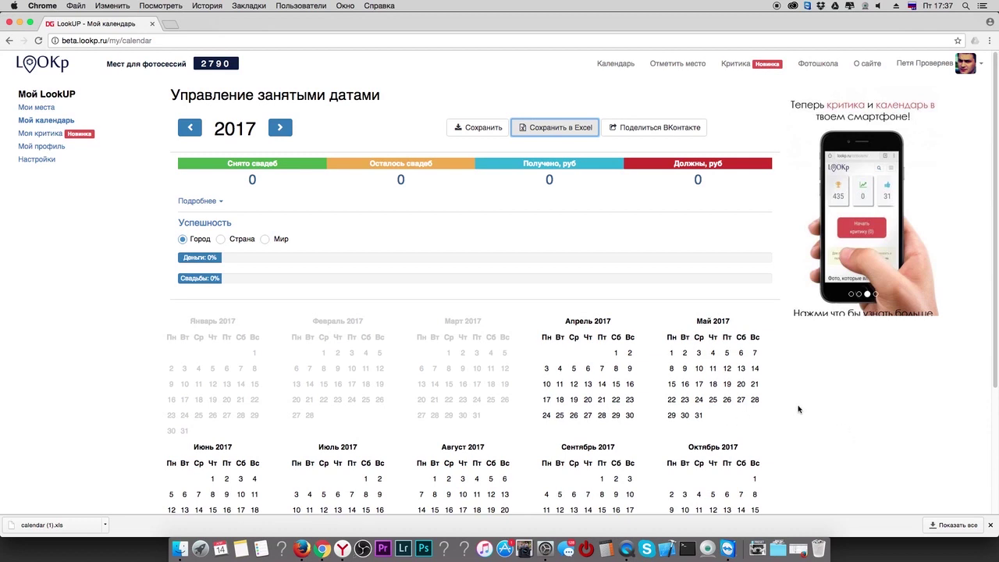
scroll(798, 409, down, 1)
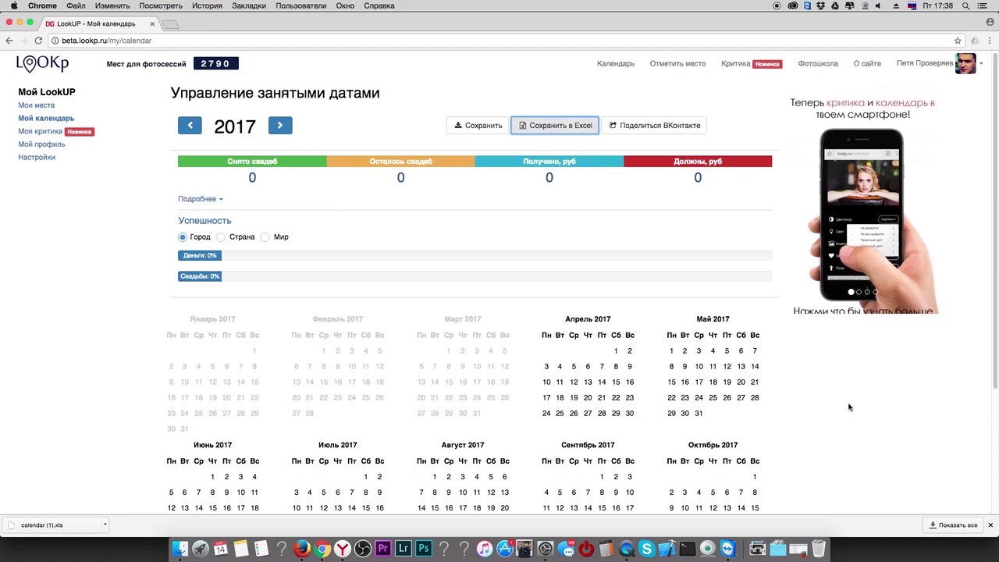
scroll(862, 390, down, 5)
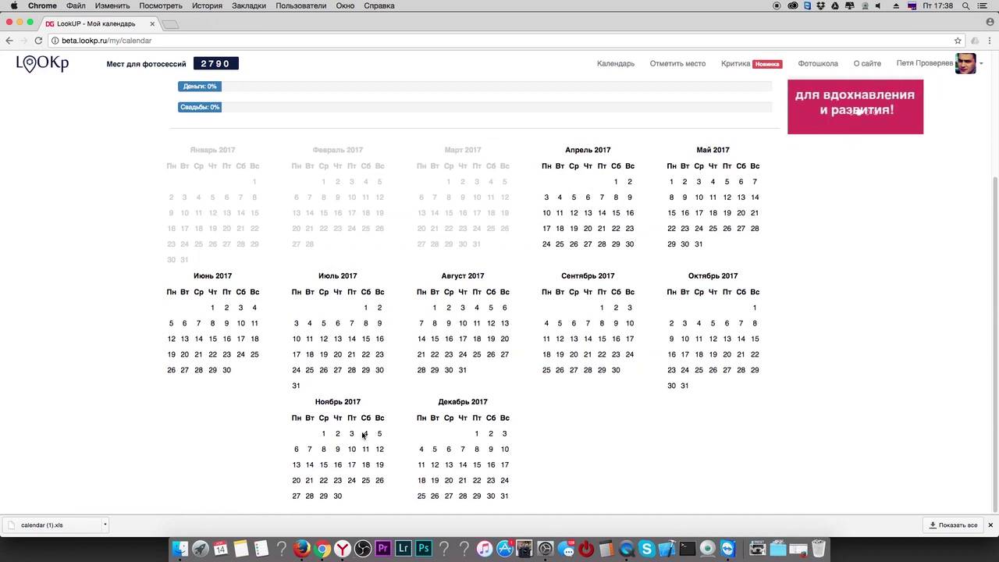
scroll(674, 429, up, 2)
Mark 12 August as 'Занято' and enter the couple's names as public information.
scroll(546, 374, down, 2)
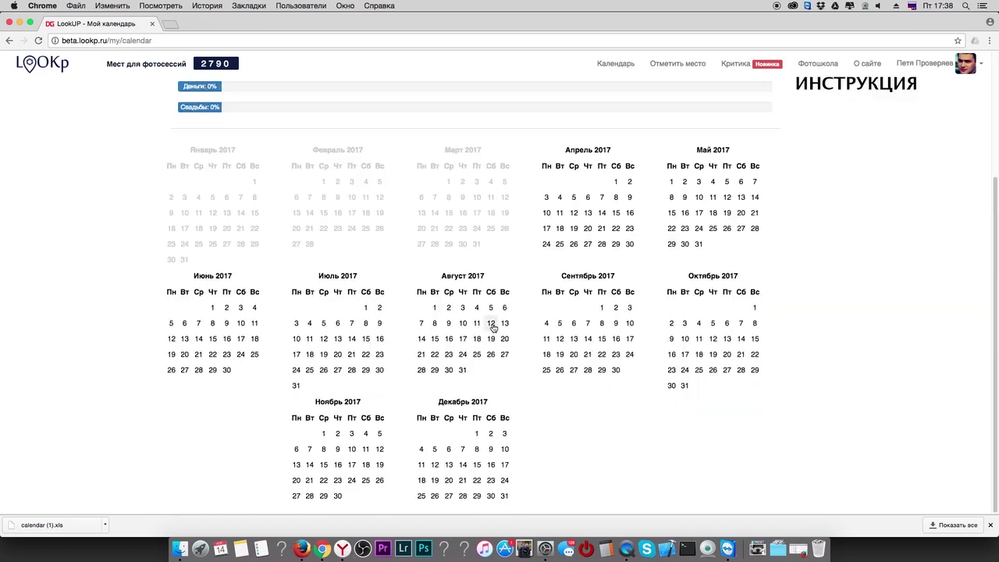
click(491, 323)
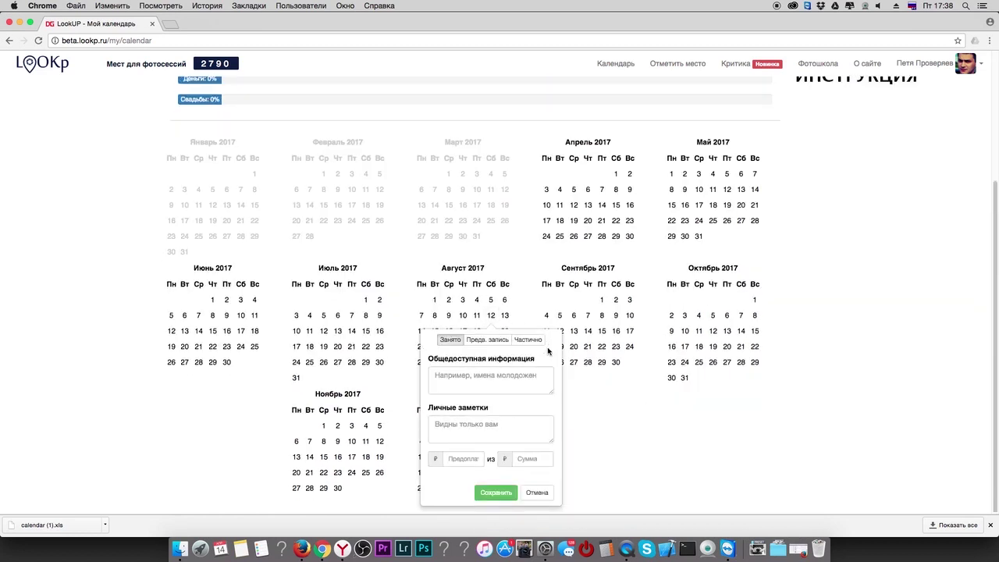
click(451, 343)
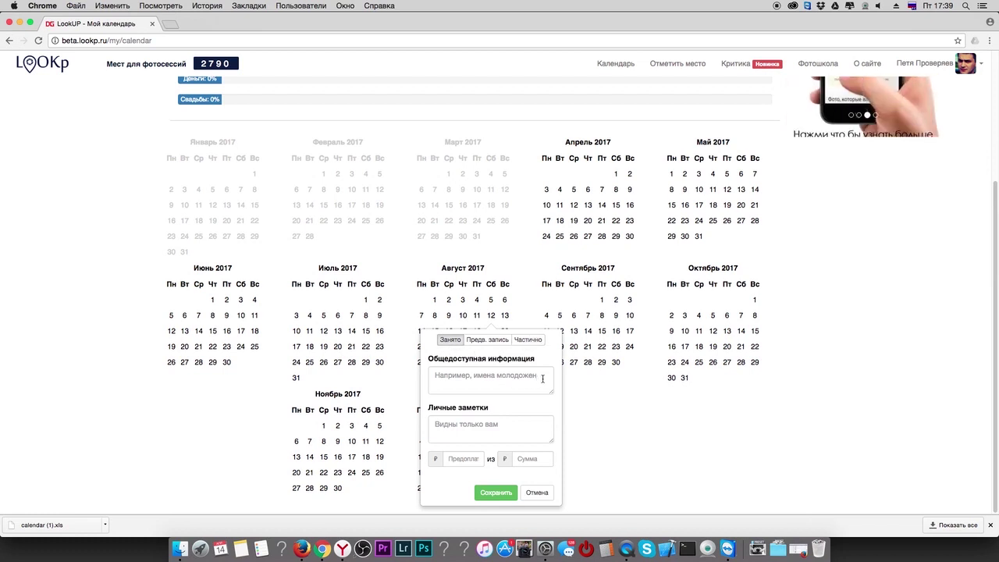
click(436, 376)
click(437, 376)
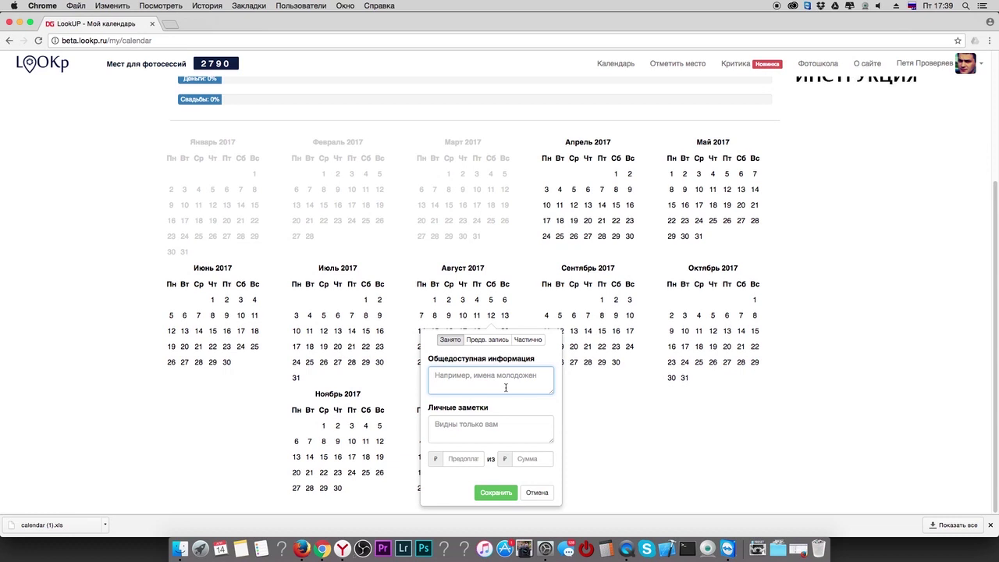
text(Алена и Петя)
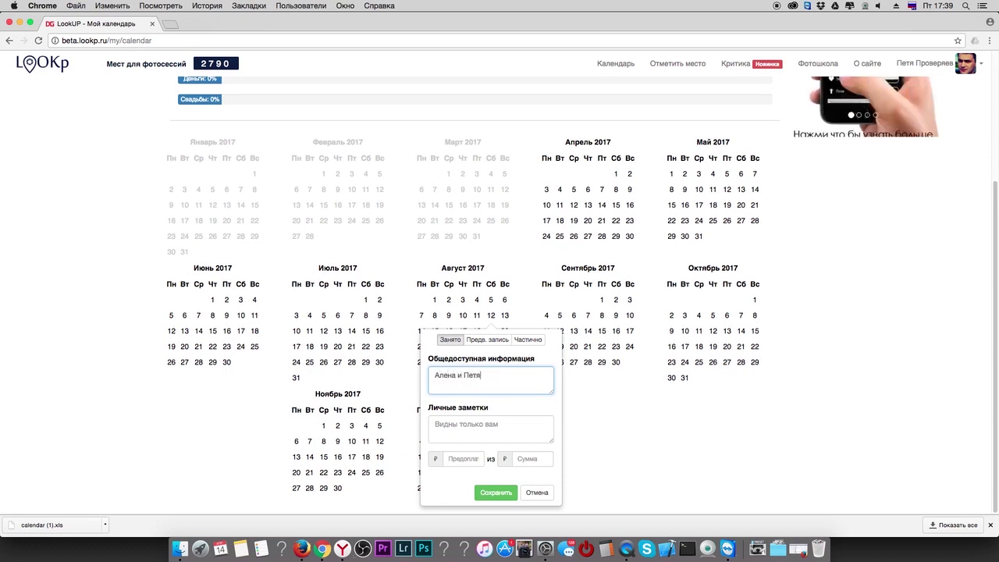
Enter a 5000 prepayment and the total fee, then save the 12 August booking.
click(439, 431)
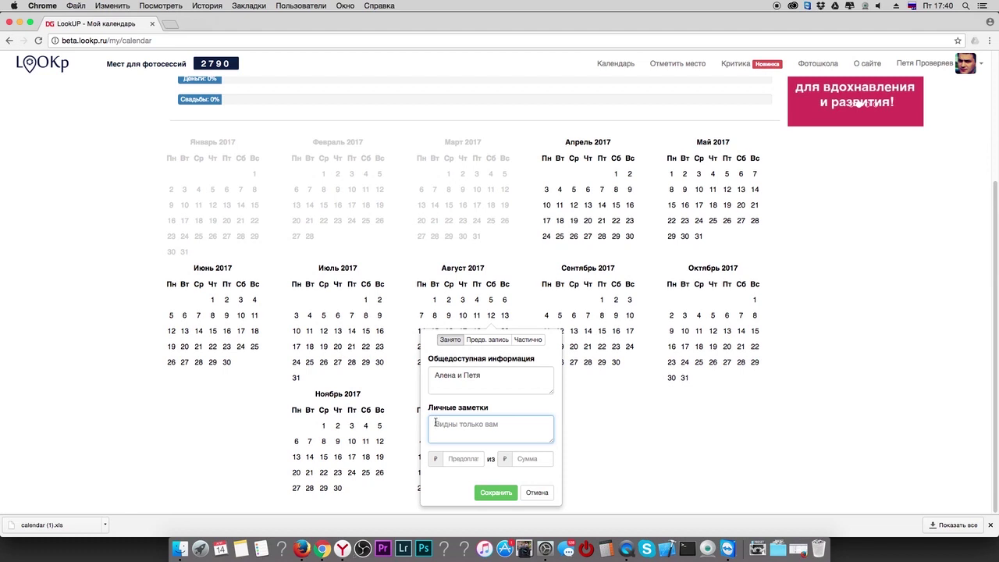
click(447, 458)
text(5000)
click(522, 459)
text(30000)
key(Return)
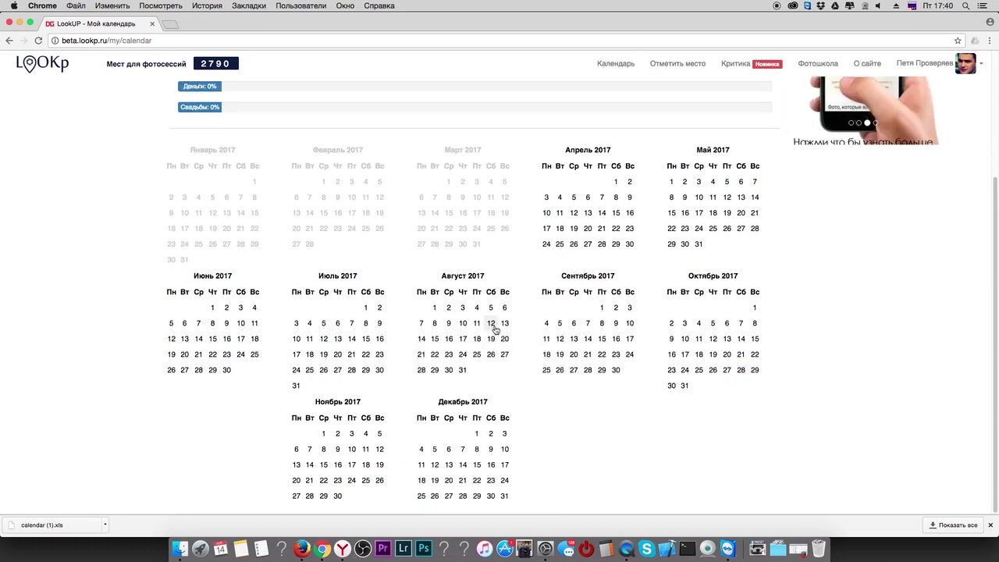
Check the updated totals: one wedding left, 5000 received, 55000 owed.
scroll(596, 438, up, 3)
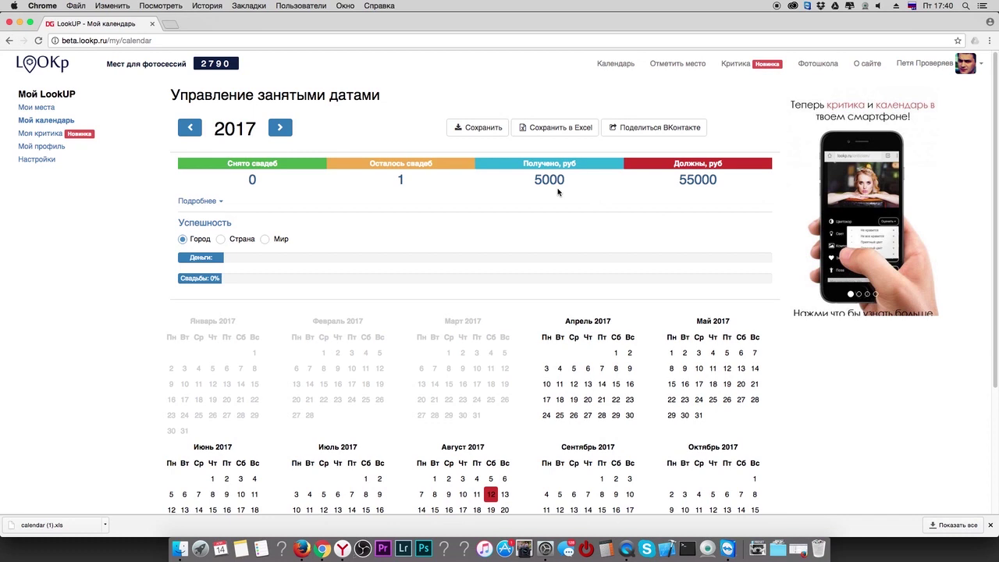
scroll(554, 192, down, 1)
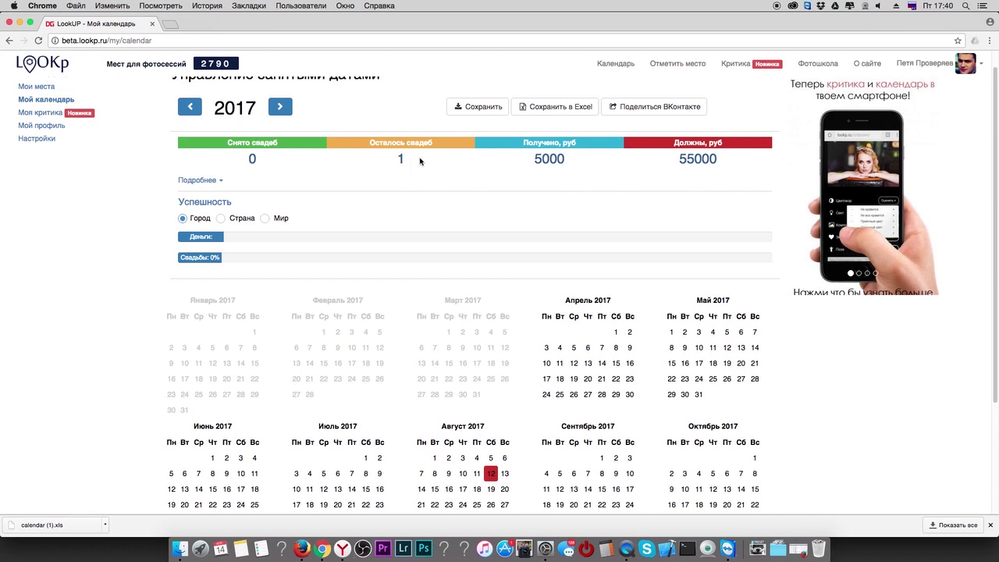
scroll(546, 180, down, 1)
Book 10 September with a 5000 prepayment and the total fee, and save it.
click(638, 450)
scroll(710, 437, down, 3)
click(599, 458)
text(5000)
click(669, 460)
text(30000)
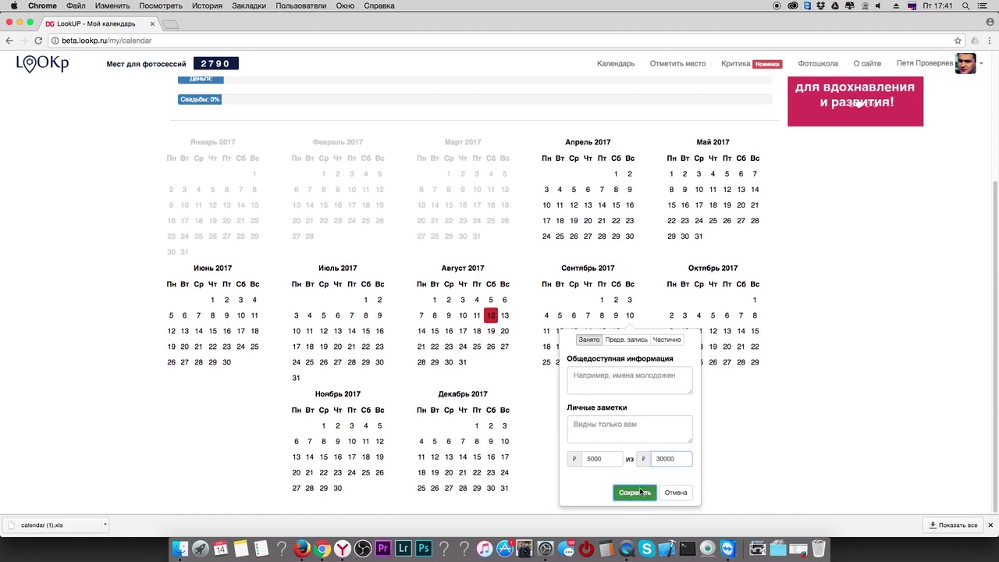
click(648, 492)
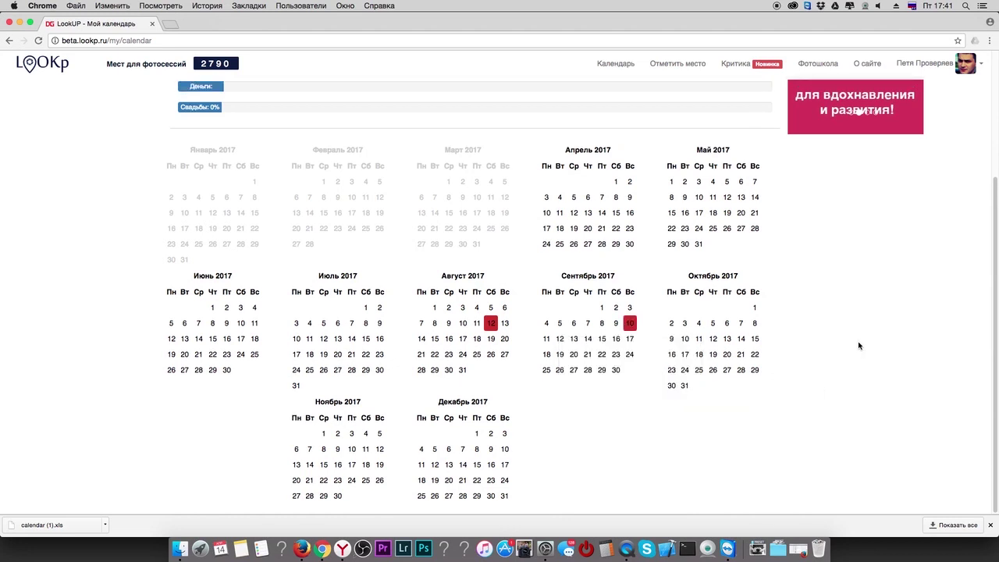
Reload the page so totals show 2 weddings, 10000 received and 80000 owed.
scroll(706, 355, up, 3)
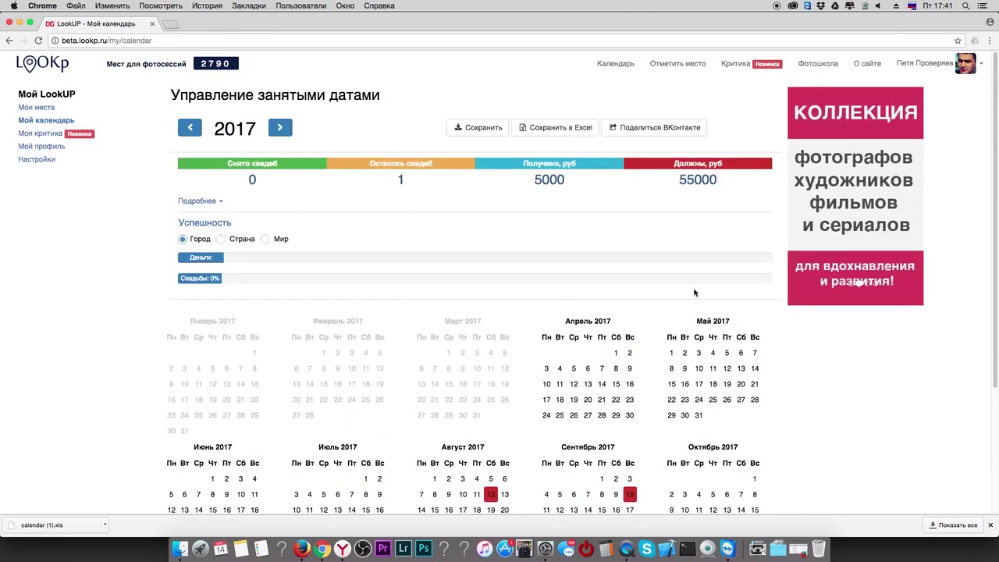
right_click(695, 245)
click(732, 267)
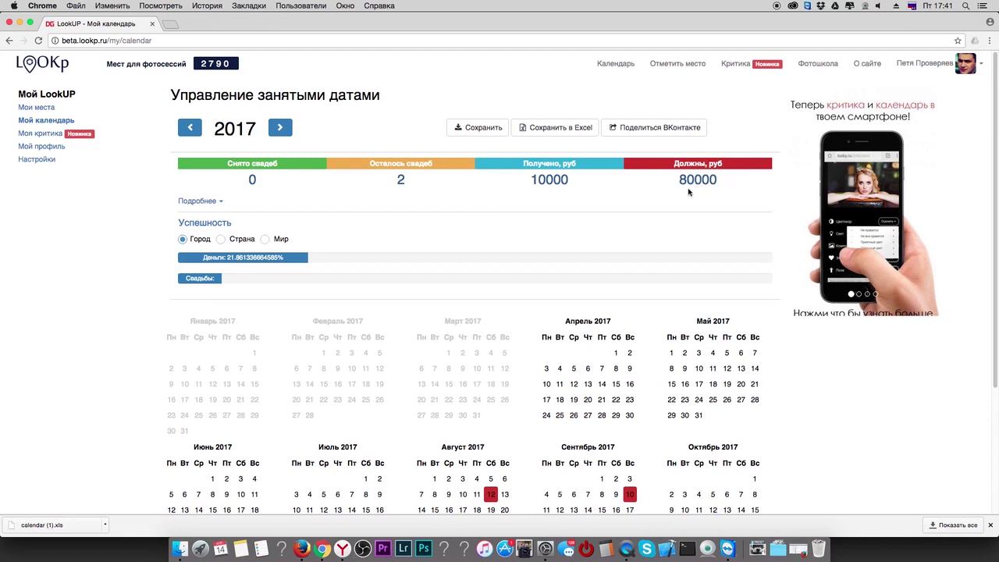
Expand the monthly statistics table and switch it to 2017, showing August 60000 and September 30000.
click(222, 203)
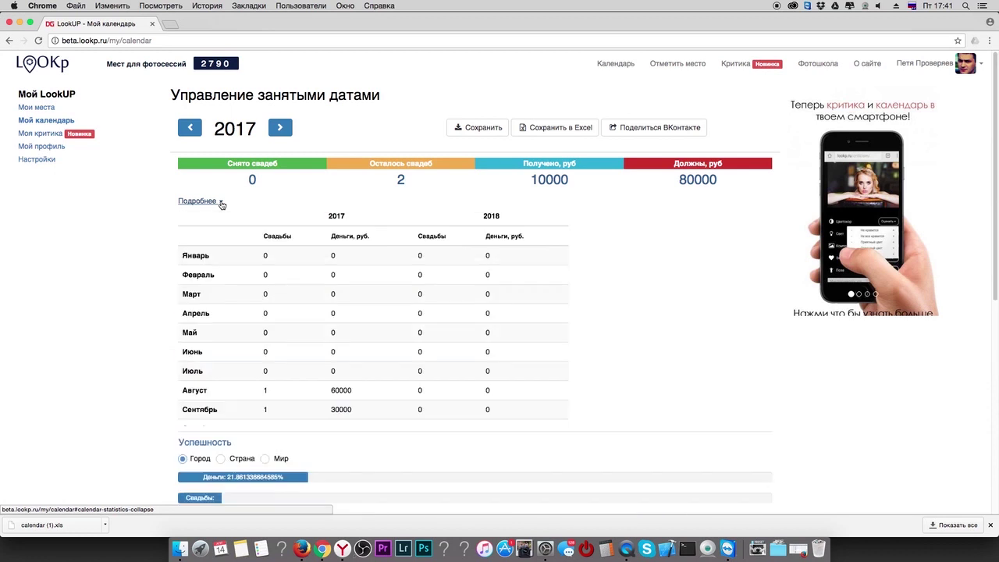
scroll(564, 279, down, 2)
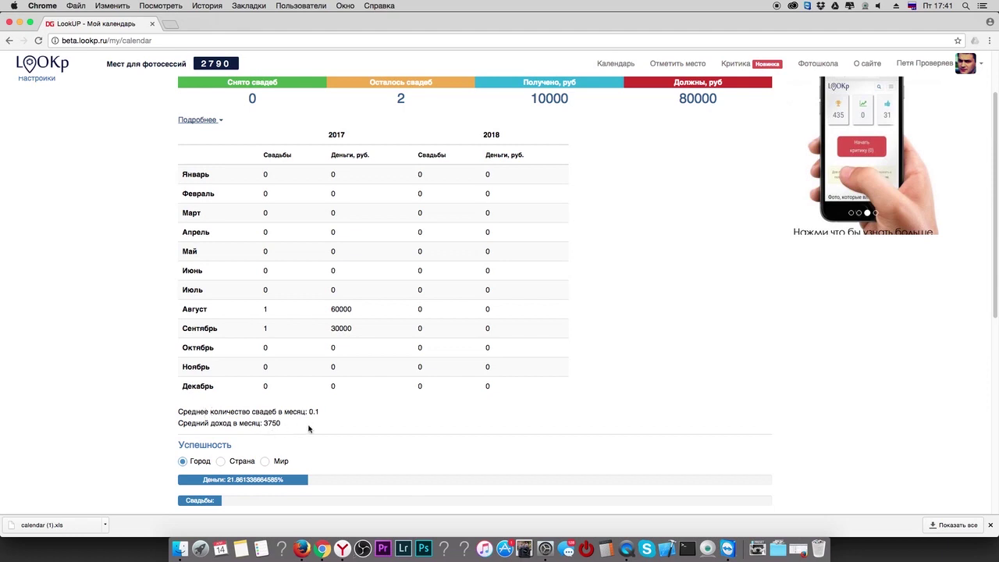
scroll(656, 321, up, 2)
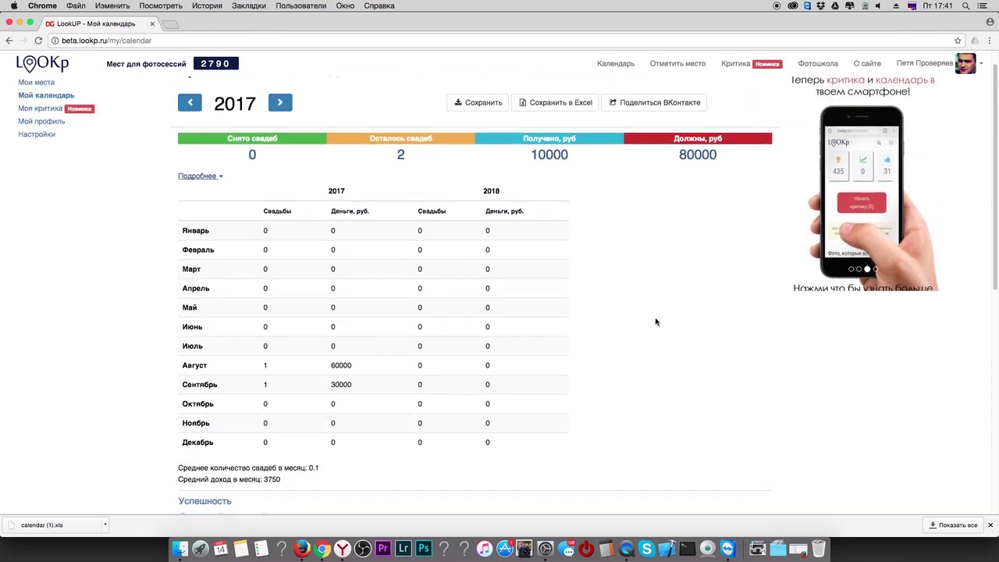
click(190, 104)
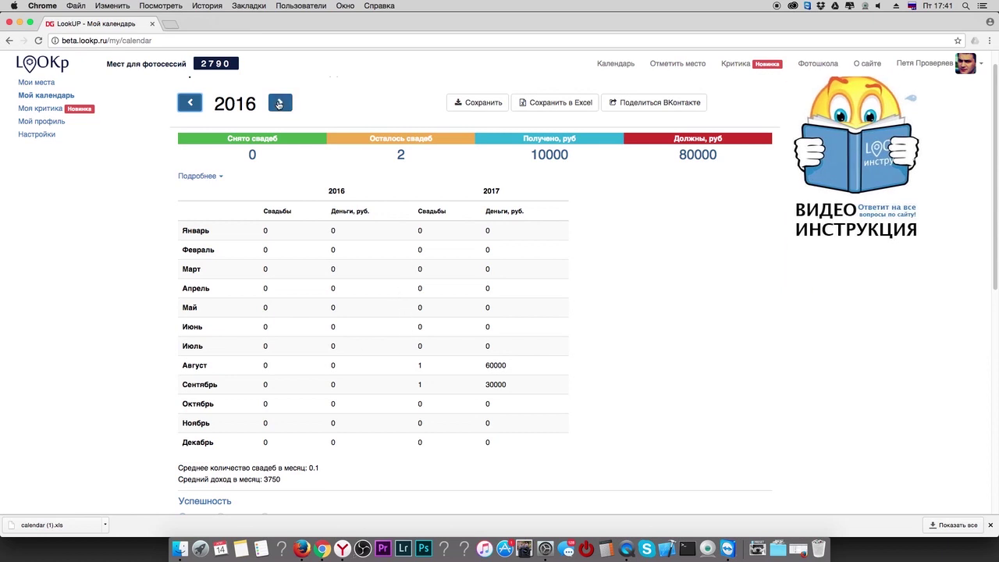
click(279, 104)
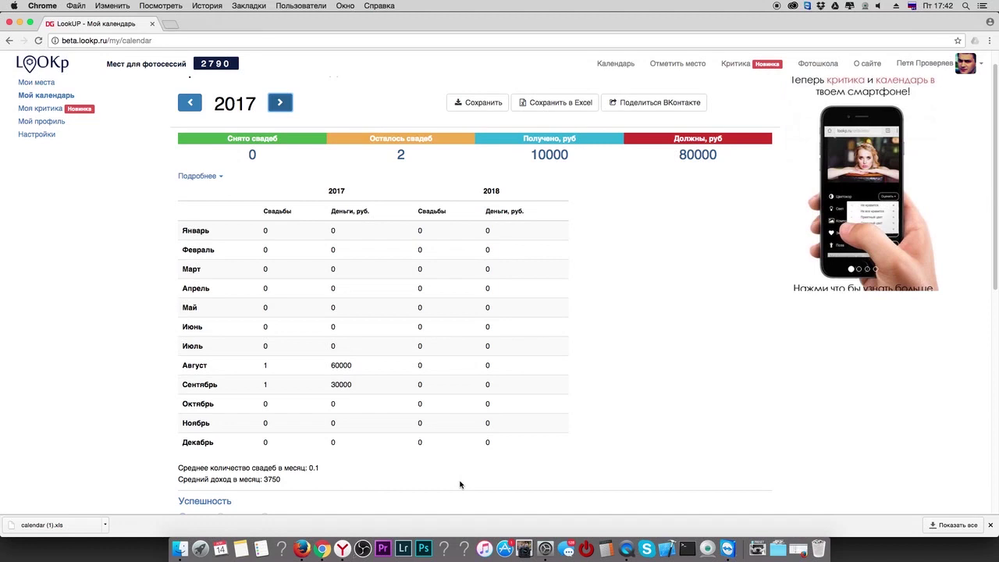
scroll(643, 410, up, 1)
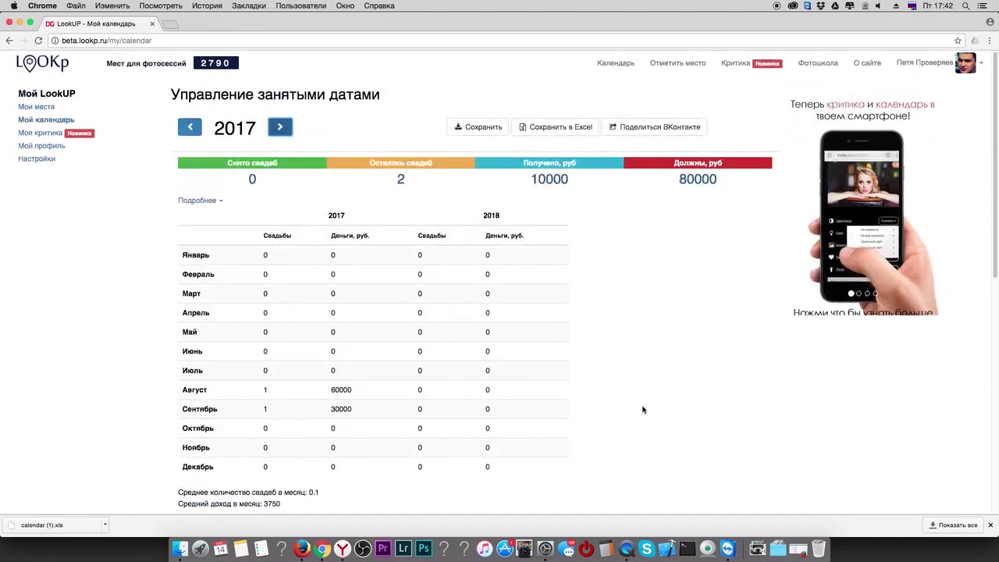
Reload the Мой календарь page with Cmd+R to collapse the monthly table.
key(super+r)
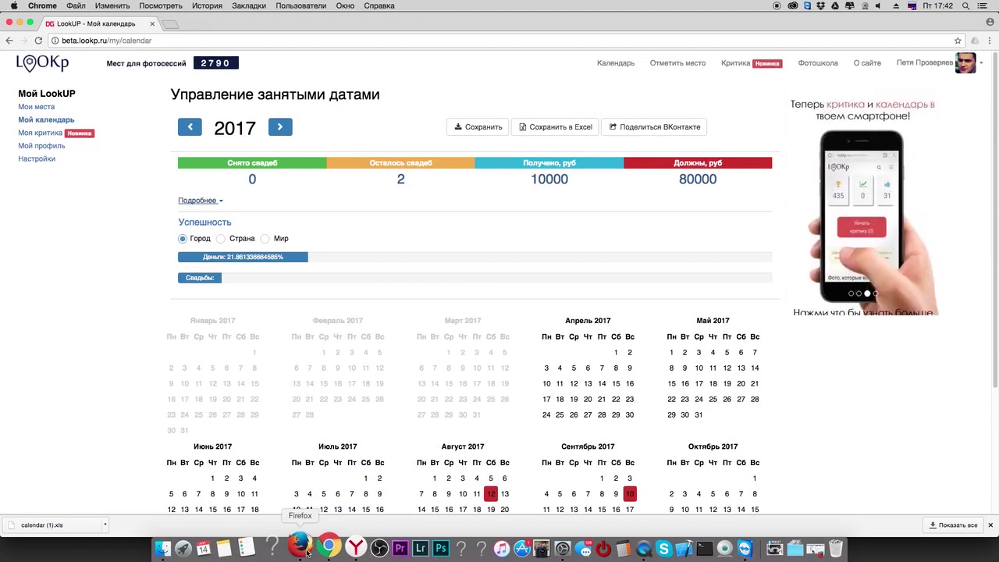
View the shared 2017 busy-dates calendar image full size in the VK post, then return to LookUP.
click(303, 550)
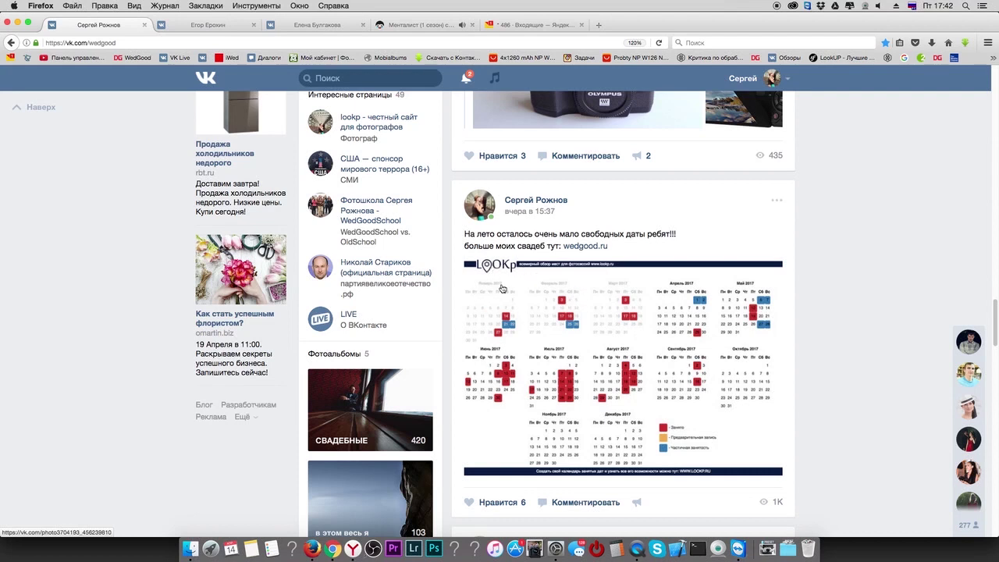
click(627, 375)
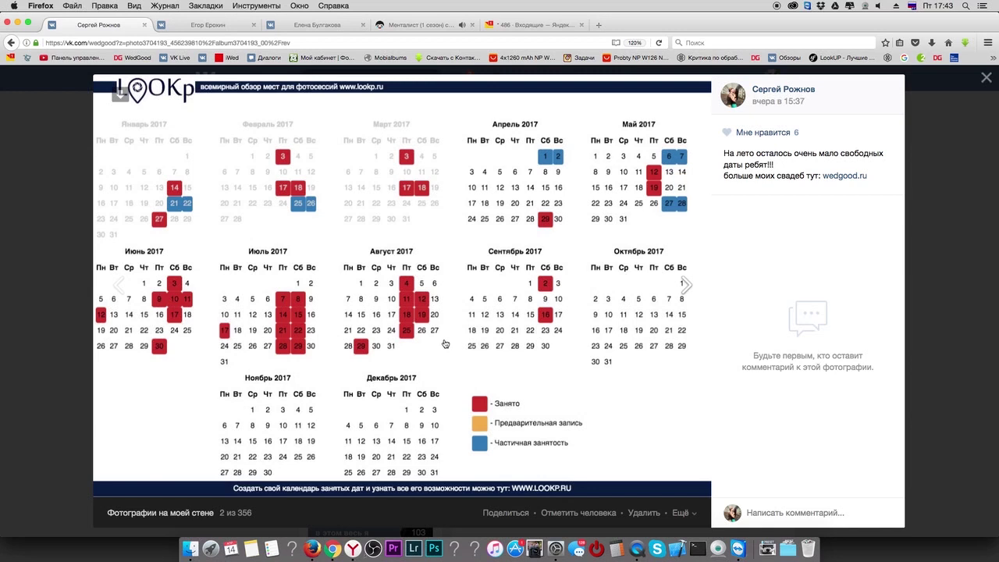
click(332, 549)
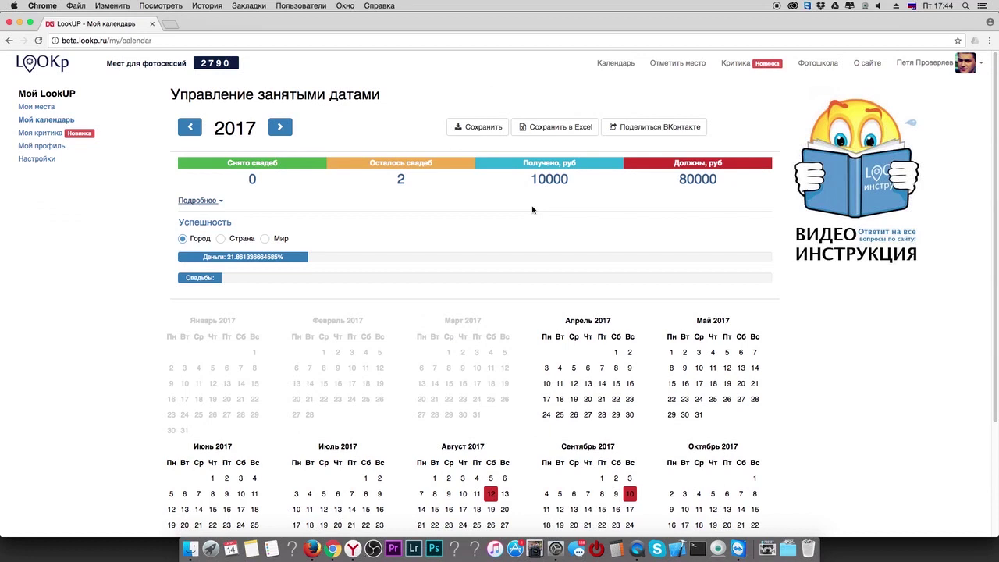
Re-export the calendar as calendar (2).xls with the 12-08-2017 and 10-09-2017 bookings, then return.
click(554, 129)
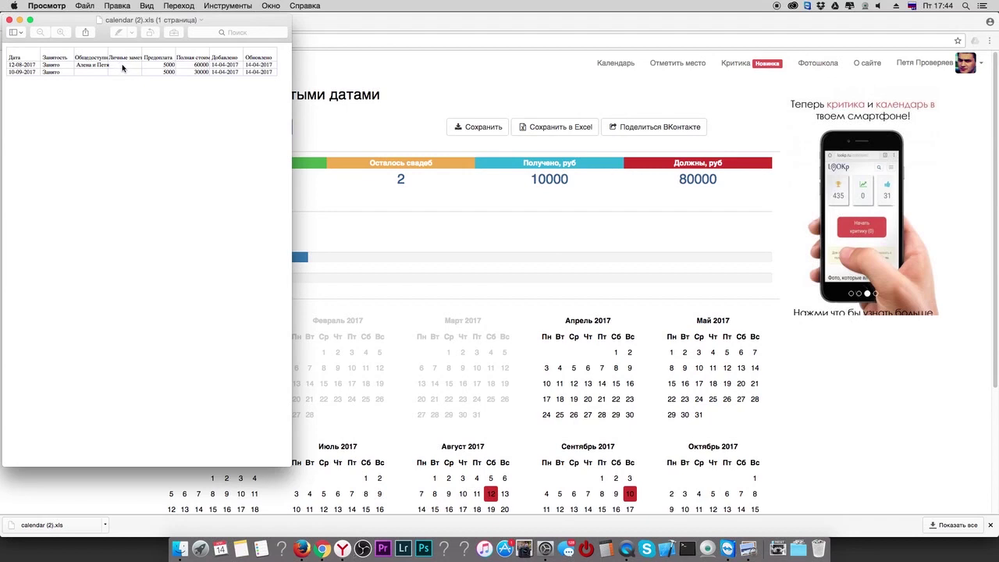
click(479, 223)
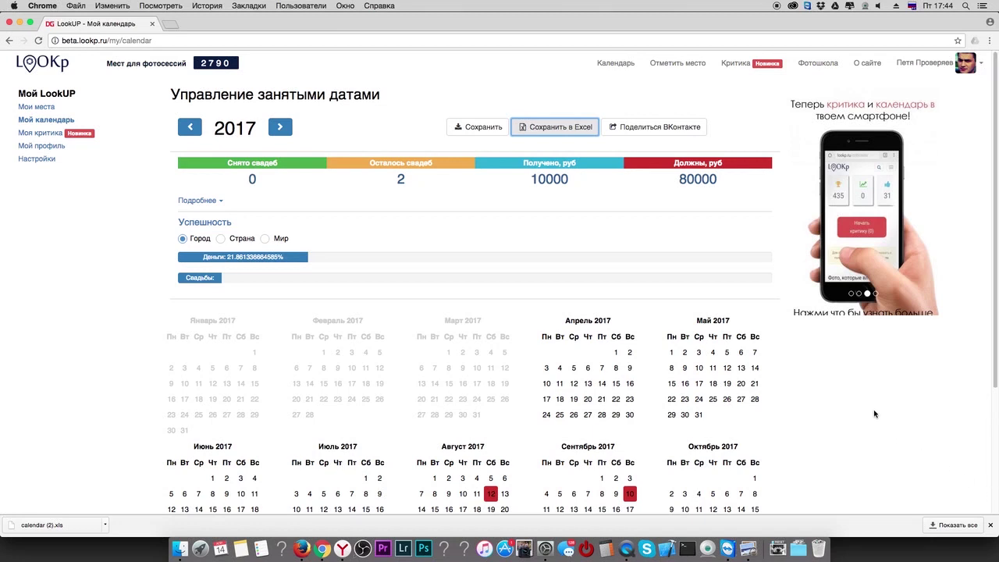
Scroll through the booking calendar before returning to the world-map home page.
scroll(872, 418, down, 5)
scroll(832, 405, up, 4)
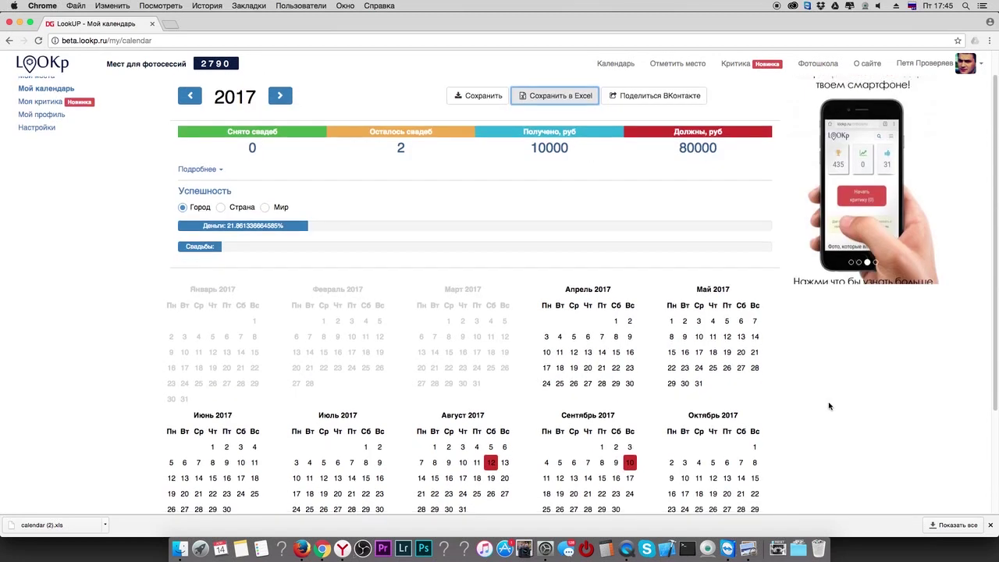
scroll(828, 406, down, 1)
scroll(829, 406, down, 1)
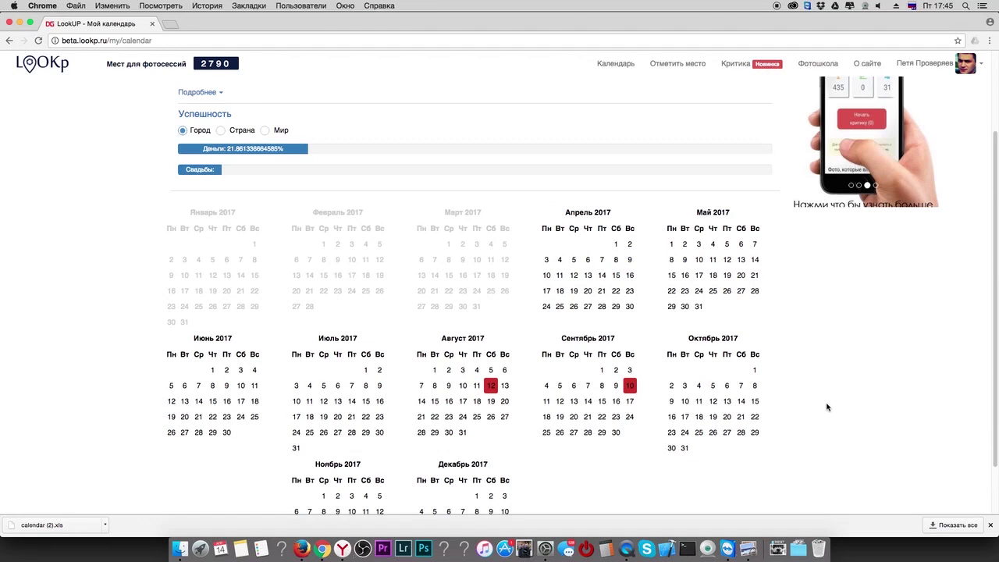
scroll(821, 402, up, 3)
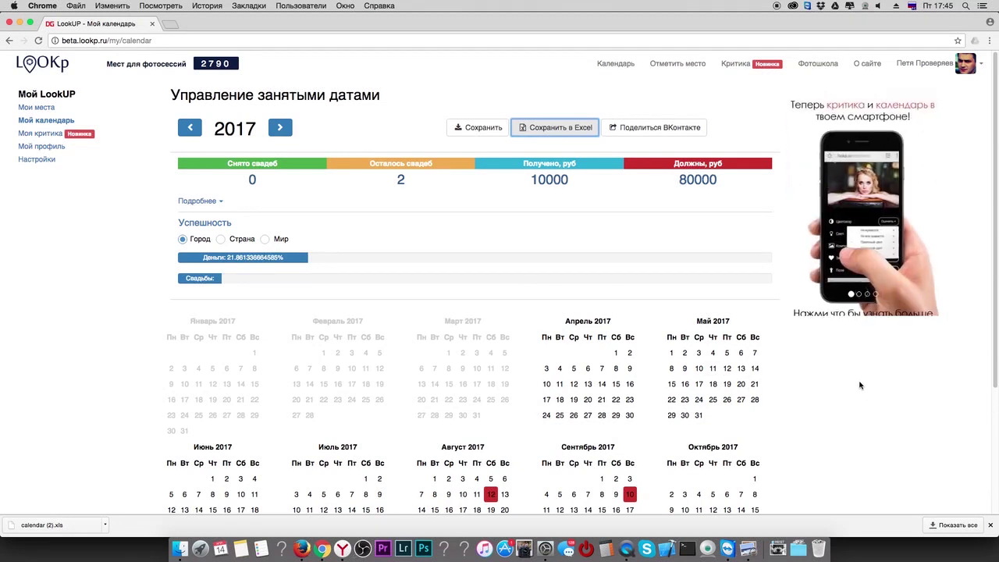
scroll(994, 290, down, 2)
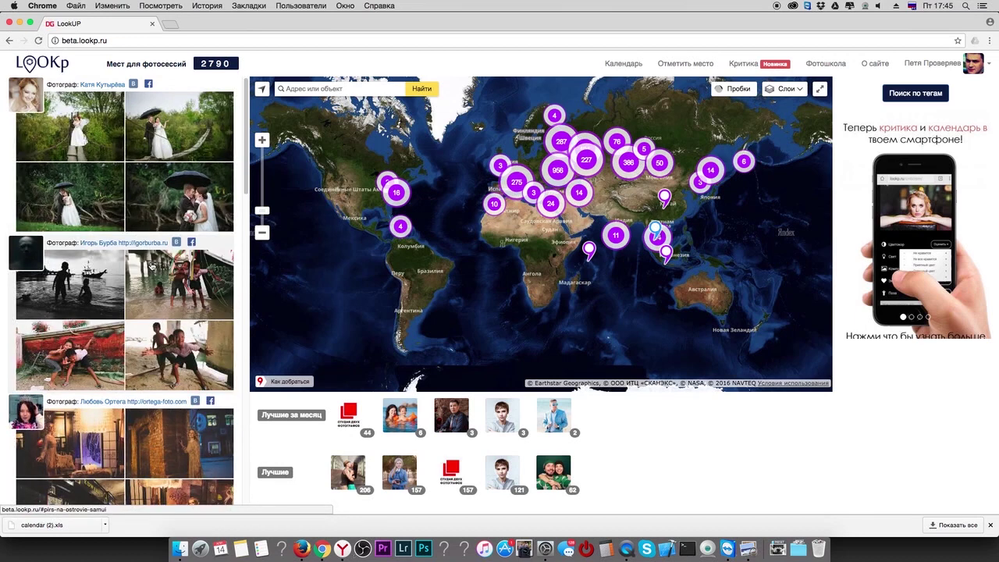
Go to the Критика page of best photo critiques from the top menu.
scroll(152, 266, down, 5)
scroll(151, 266, down, 3)
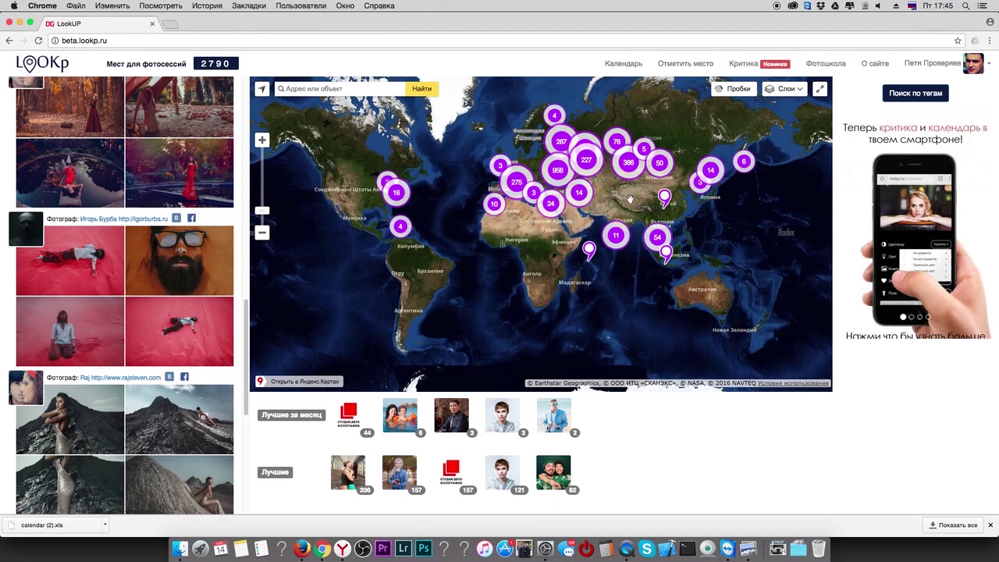
click(737, 64)
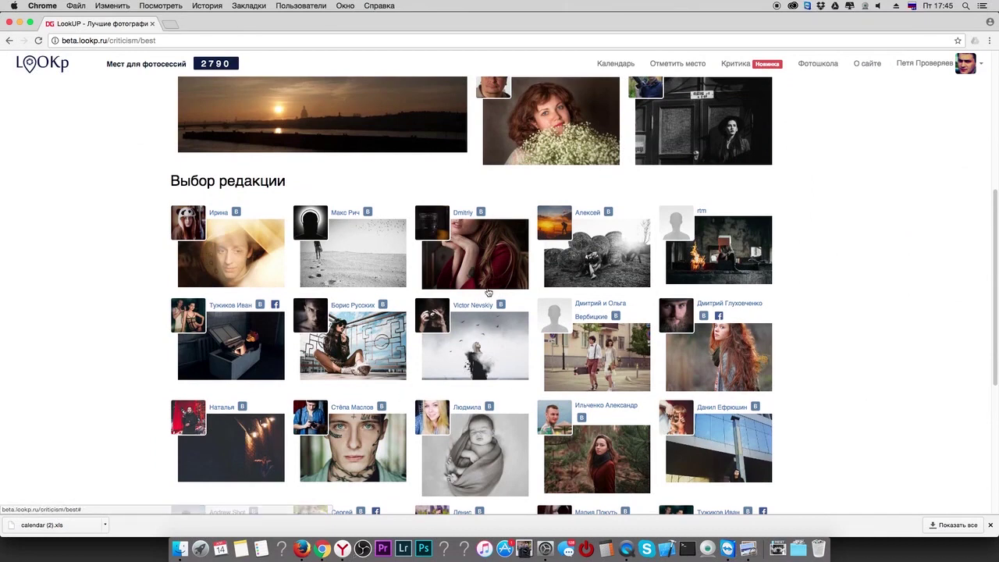
Open the red-haired girl portrait under Выбор редакции and read its rated critiques.
click(732, 370)
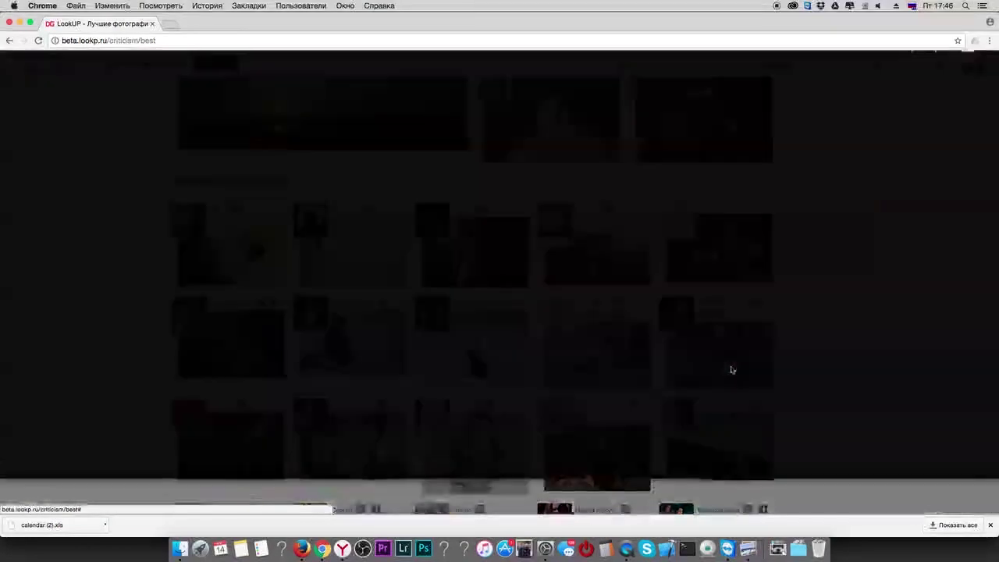
scroll(886, 328, down, 3)
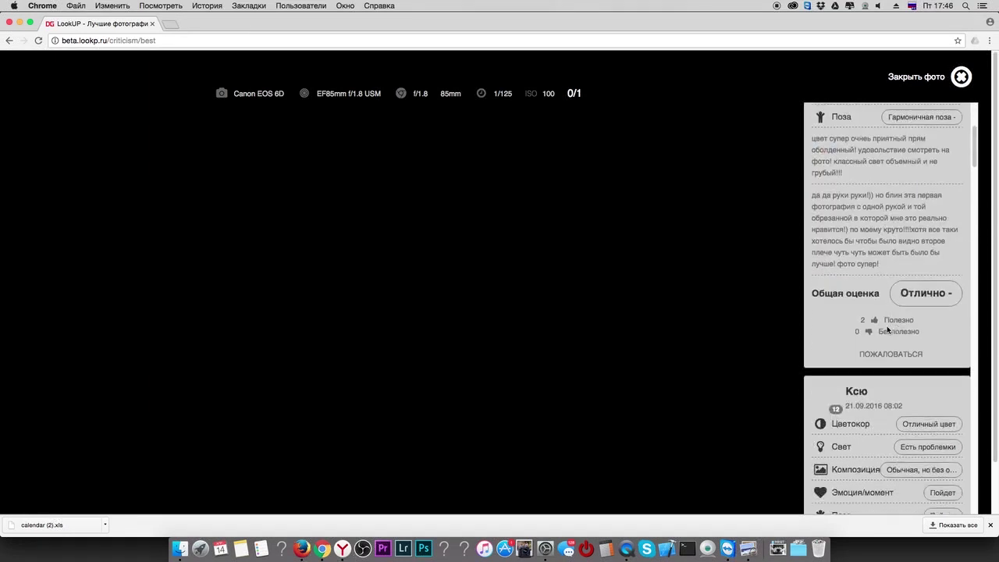
scroll(886, 325, down, 3)
scroll(886, 325, down, 1)
scroll(887, 326, down, 1)
scroll(886, 326, down, 2)
scroll(886, 325, down, 5)
scroll(886, 325, down, 3)
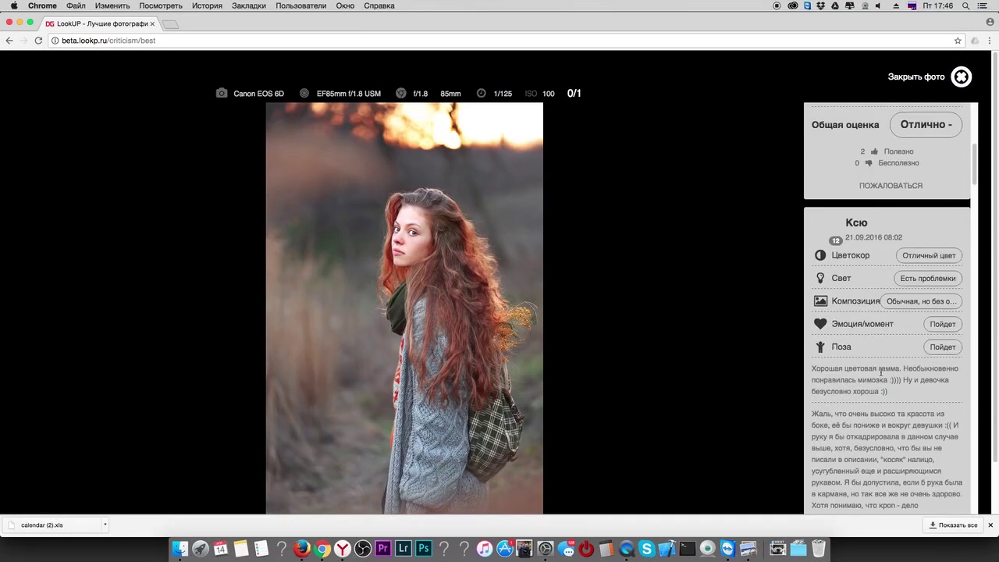
scroll(874, 367, down, 2)
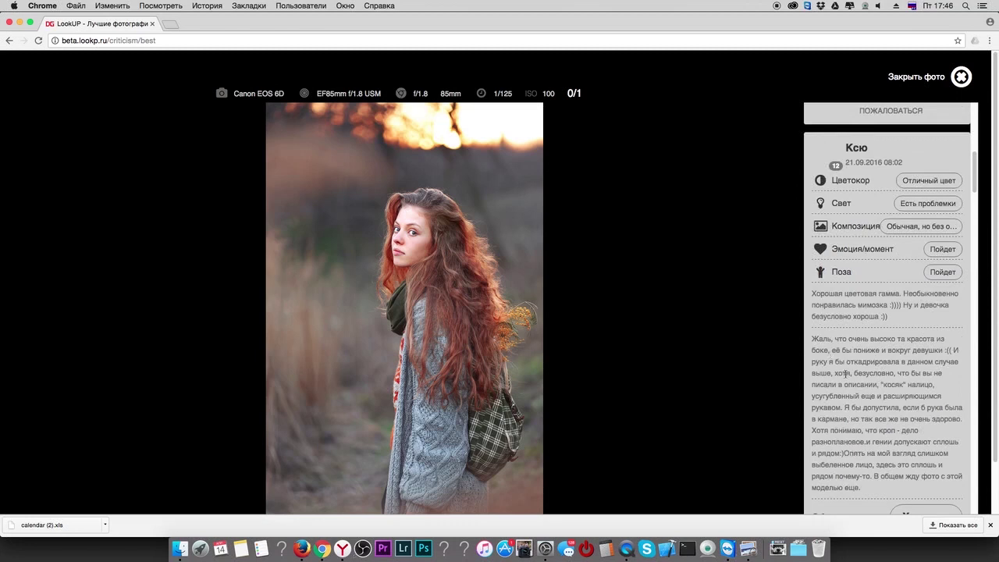
scroll(845, 373, down, 5)
scroll(846, 378, down, 5)
scroll(847, 383, down, 1)
scroll(847, 382, down, 1)
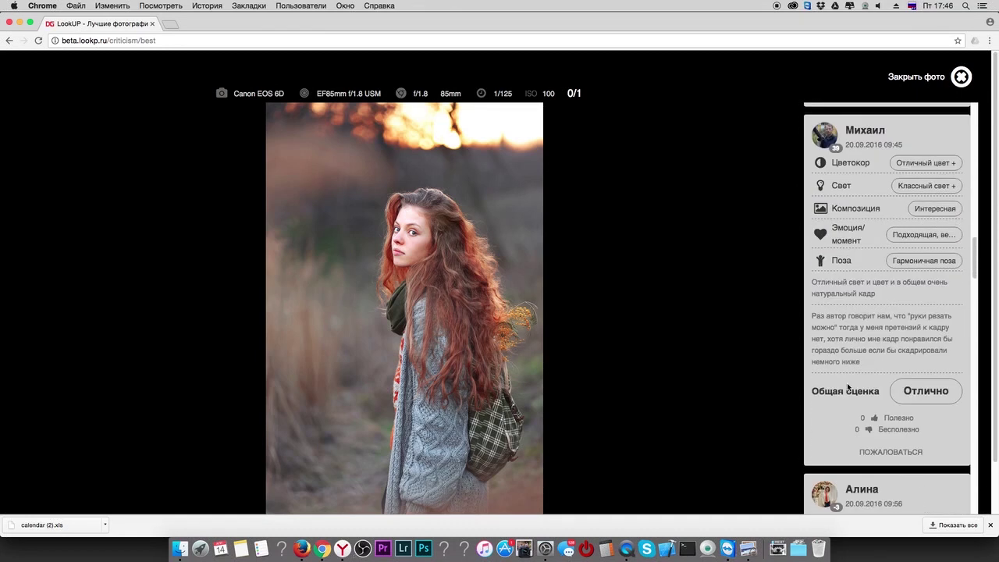